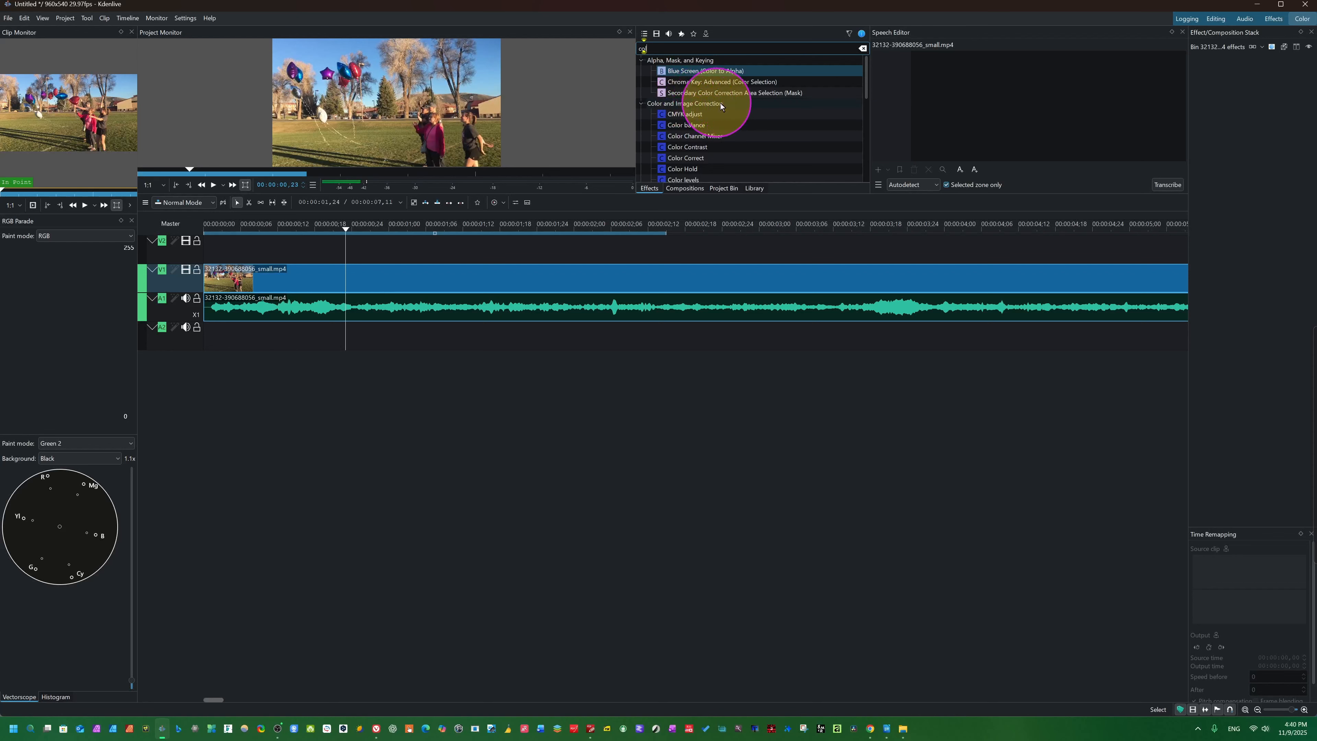
- Apply the Color balance effect to the video clip on track V1 and select the clip to show its effect settings
drag(863, 94, 857, 108)
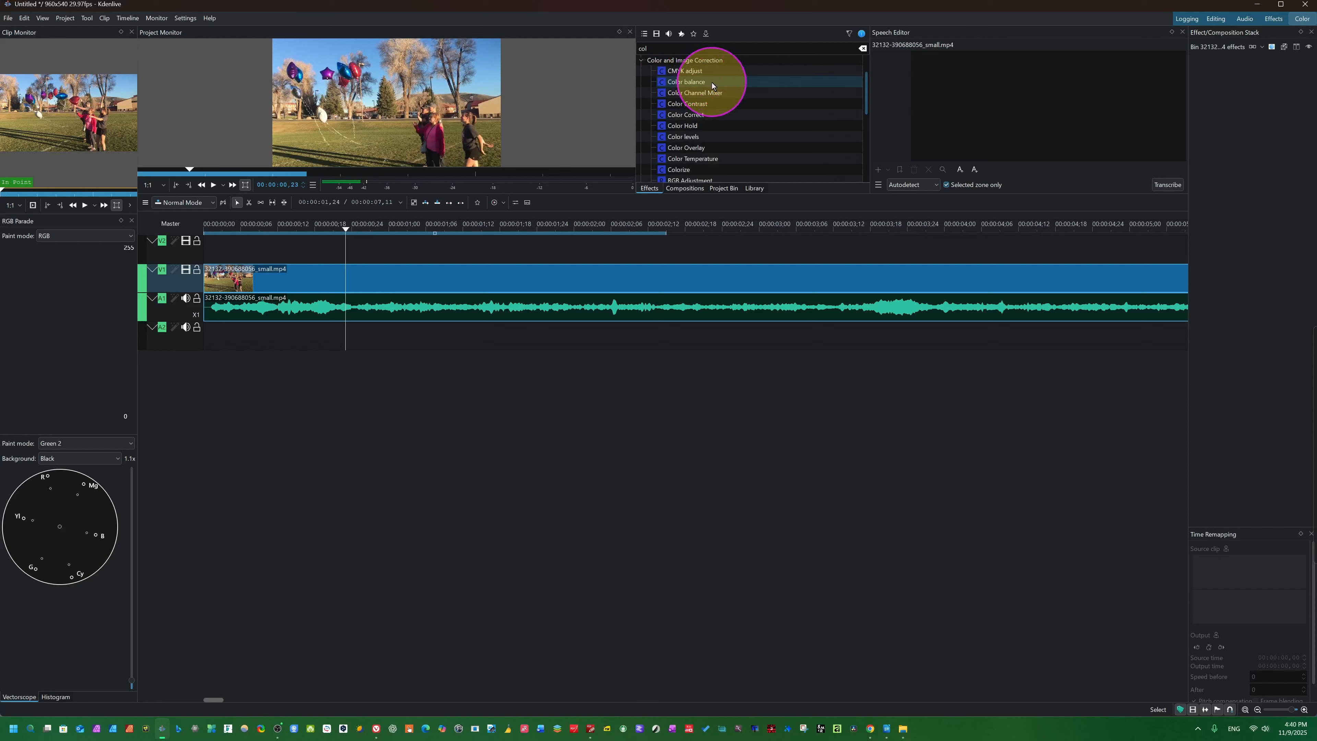
scroll(712, 169, down, 4)
scroll(692, 146, up, 4)
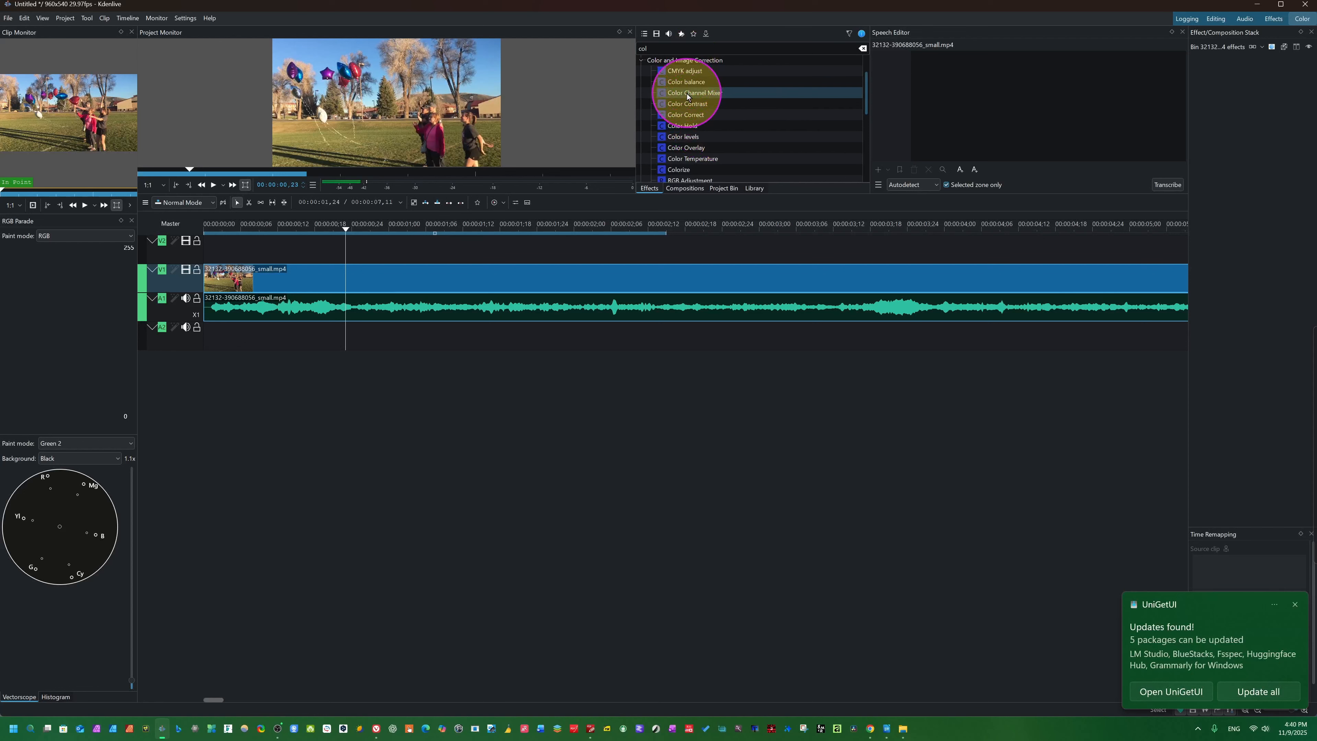
click(700, 82)
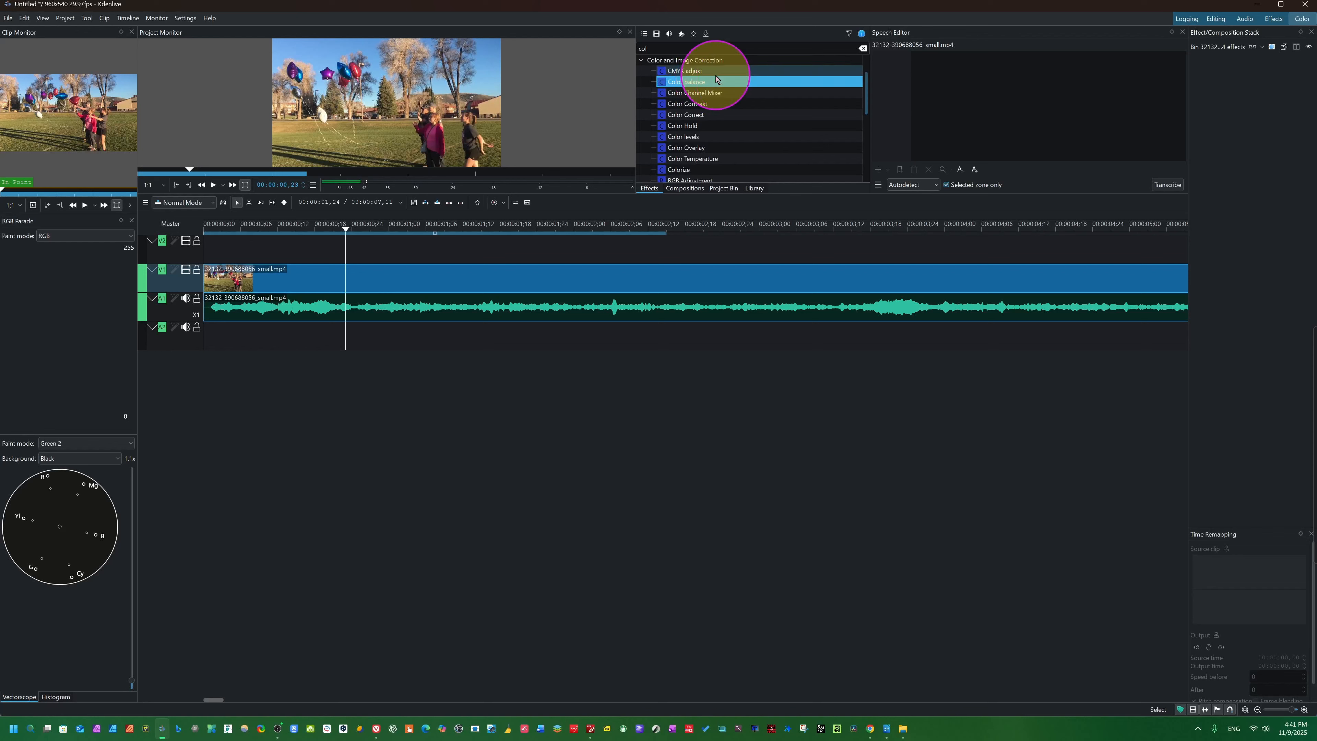
drag(738, 83, 397, 287)
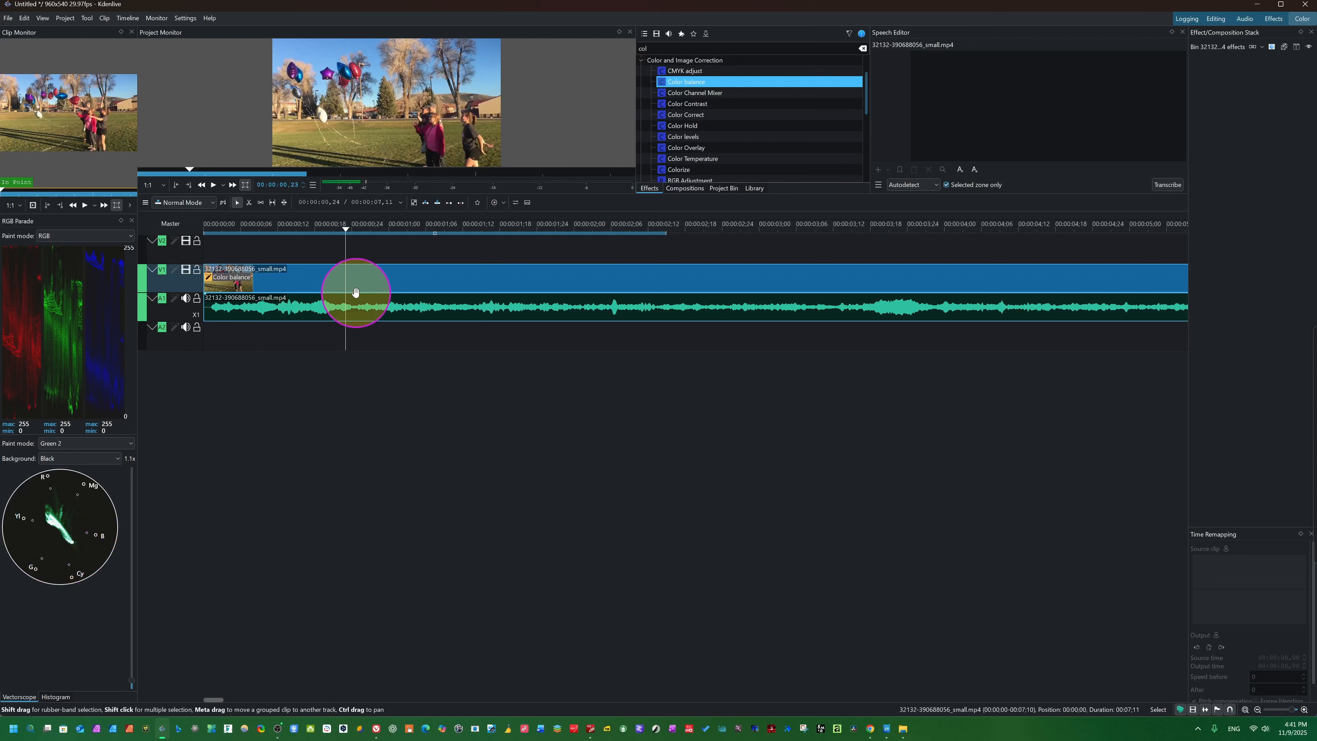
click(384, 288)
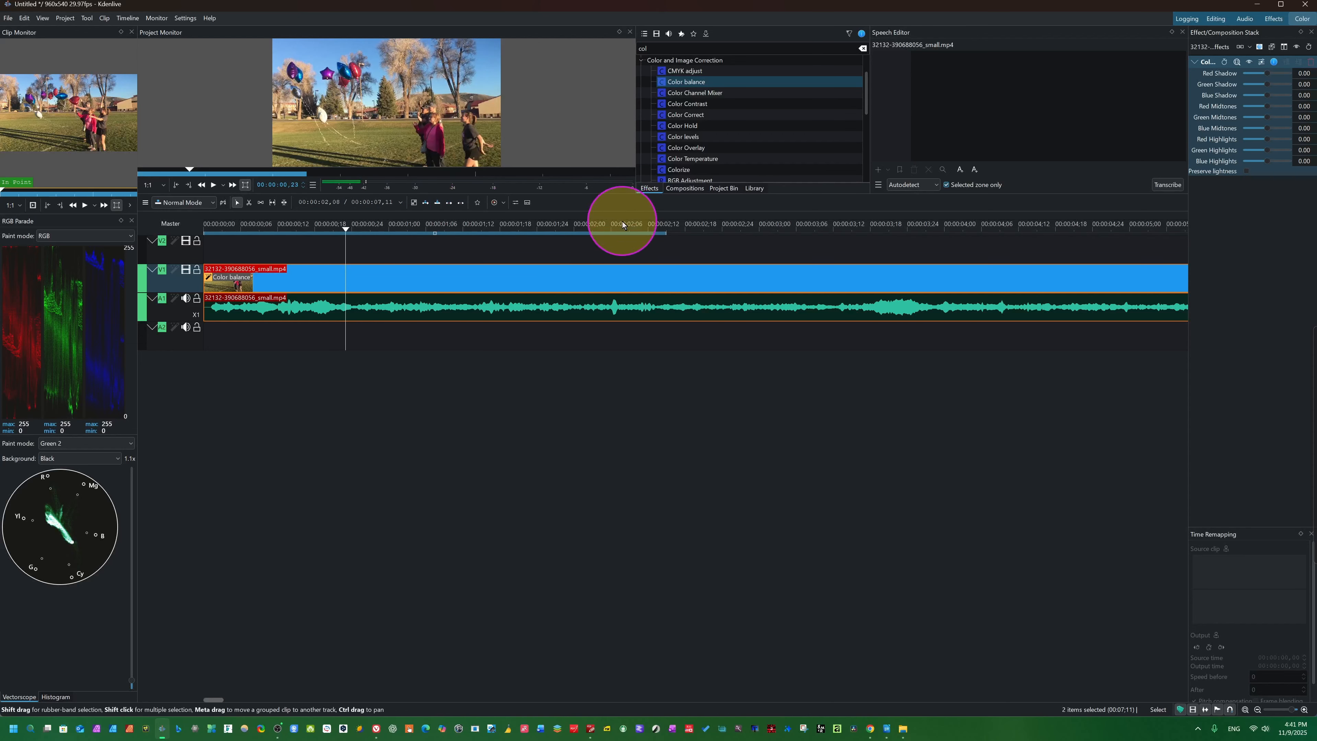
- Resize the workspace so that the clip monitor and especially the project monitor get more height
drag(133, 210, 132, 237)
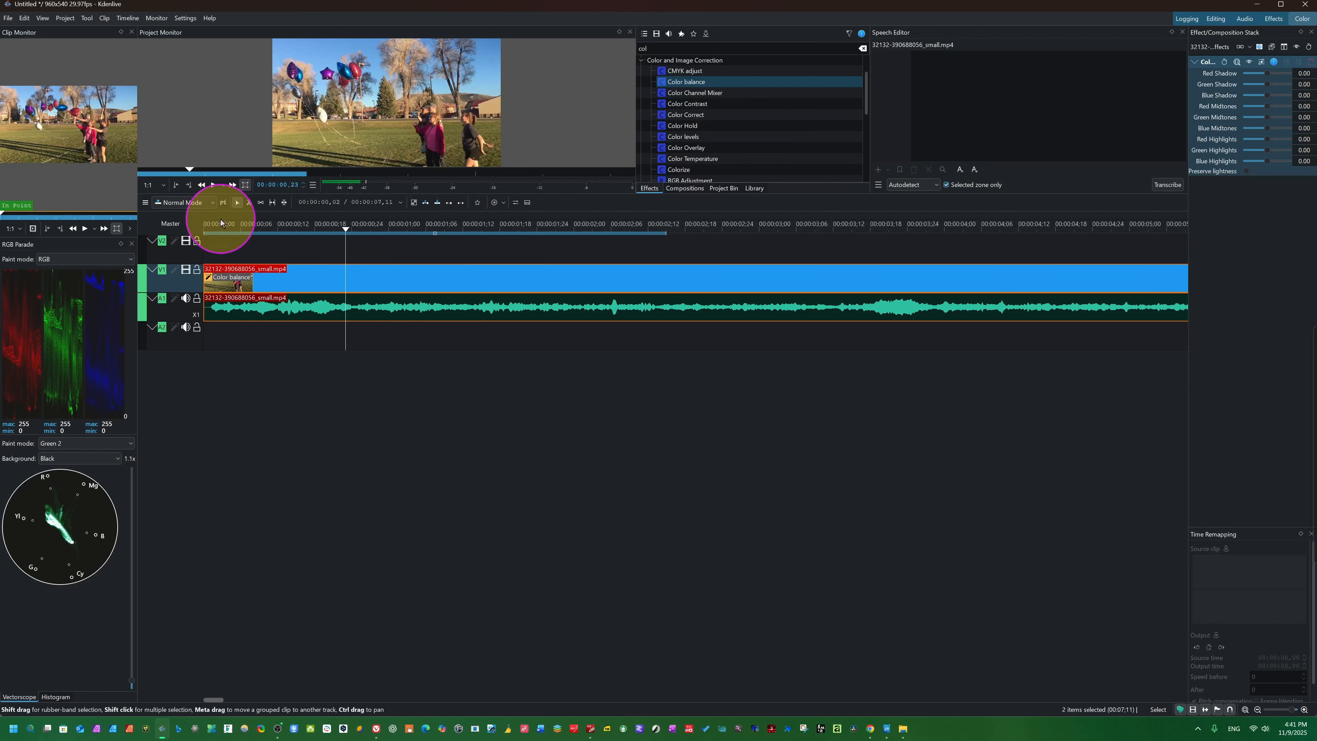
drag(615, 198, 620, 452)
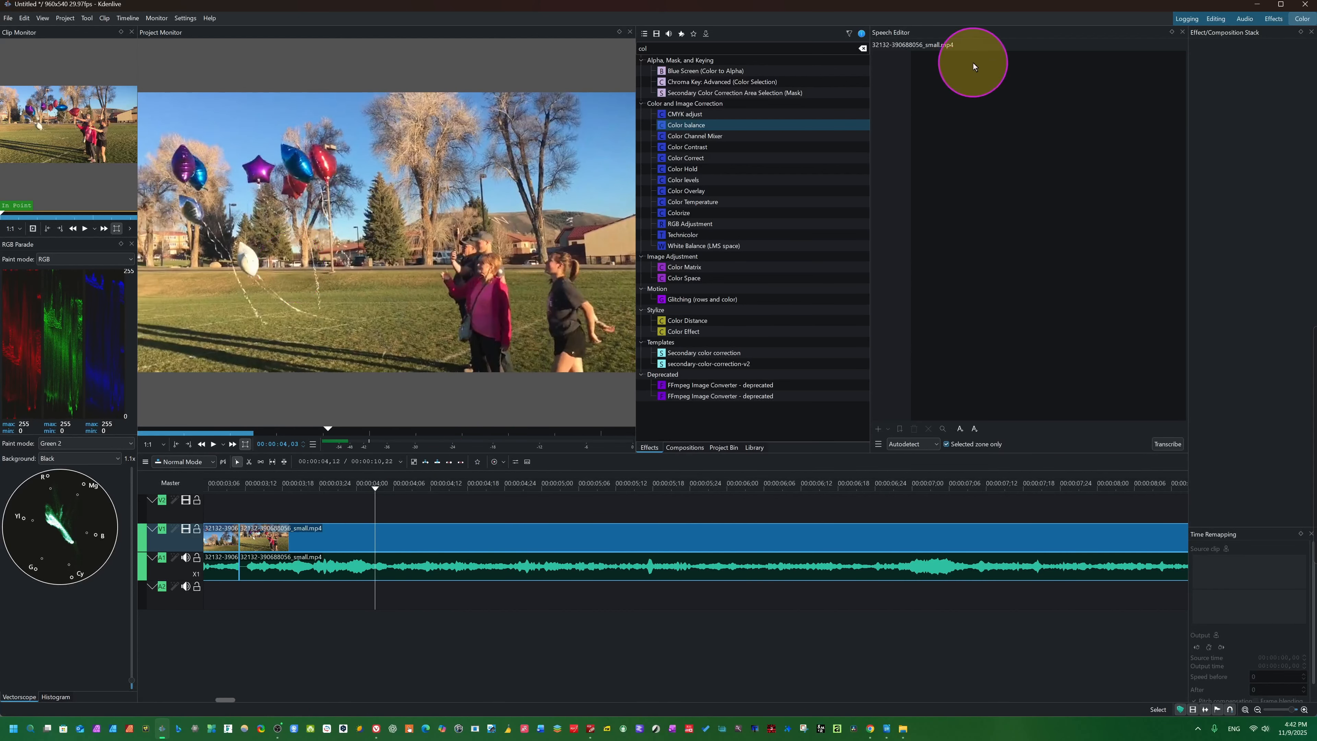
- Scrub the timeline and reselect the clip with the Color balance effect to bring its settings back up
click(436, 539)
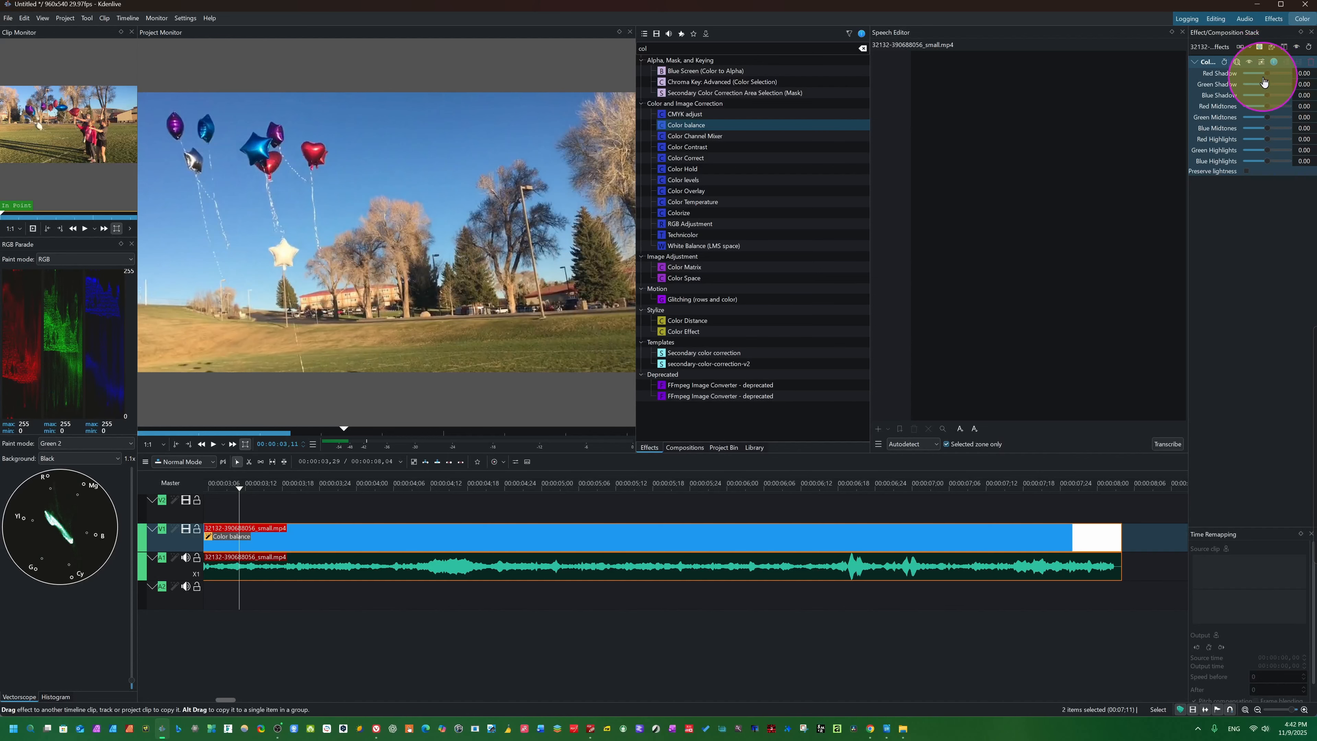
drag(238, 495, 479, 534)
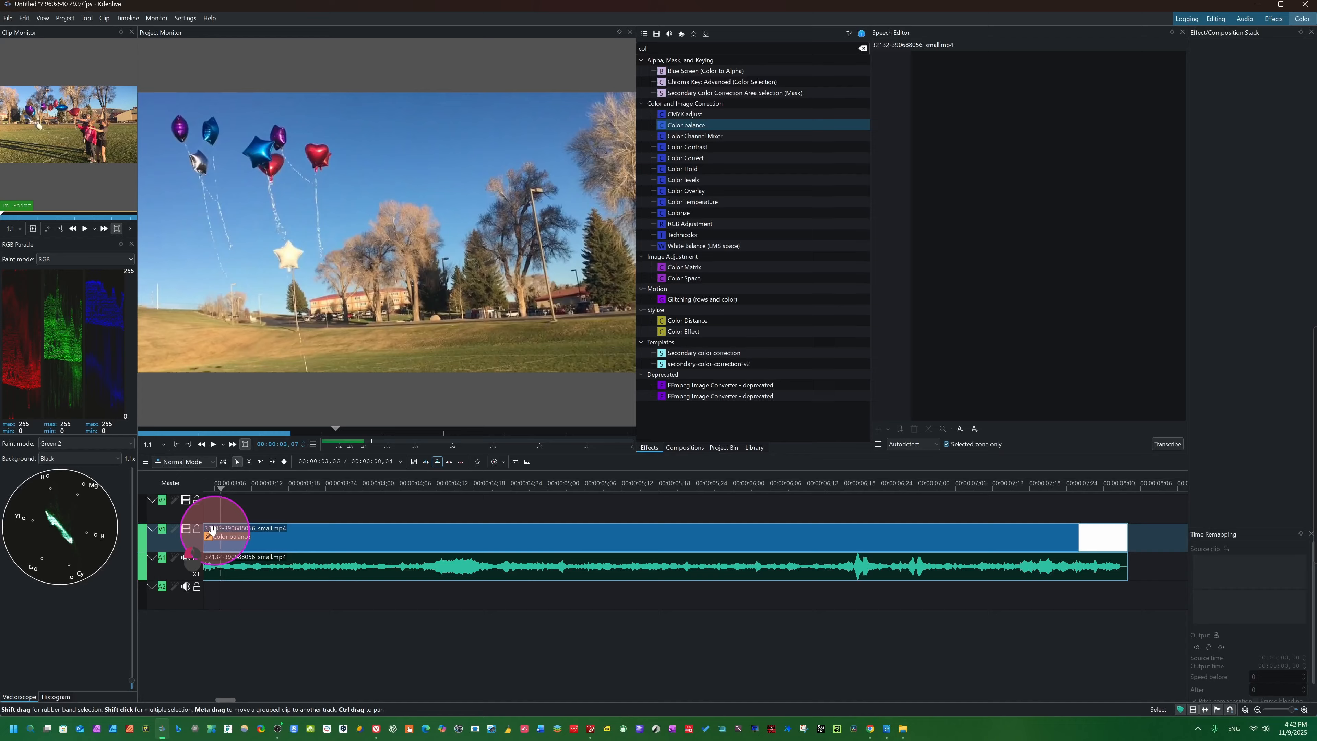
click(207, 534)
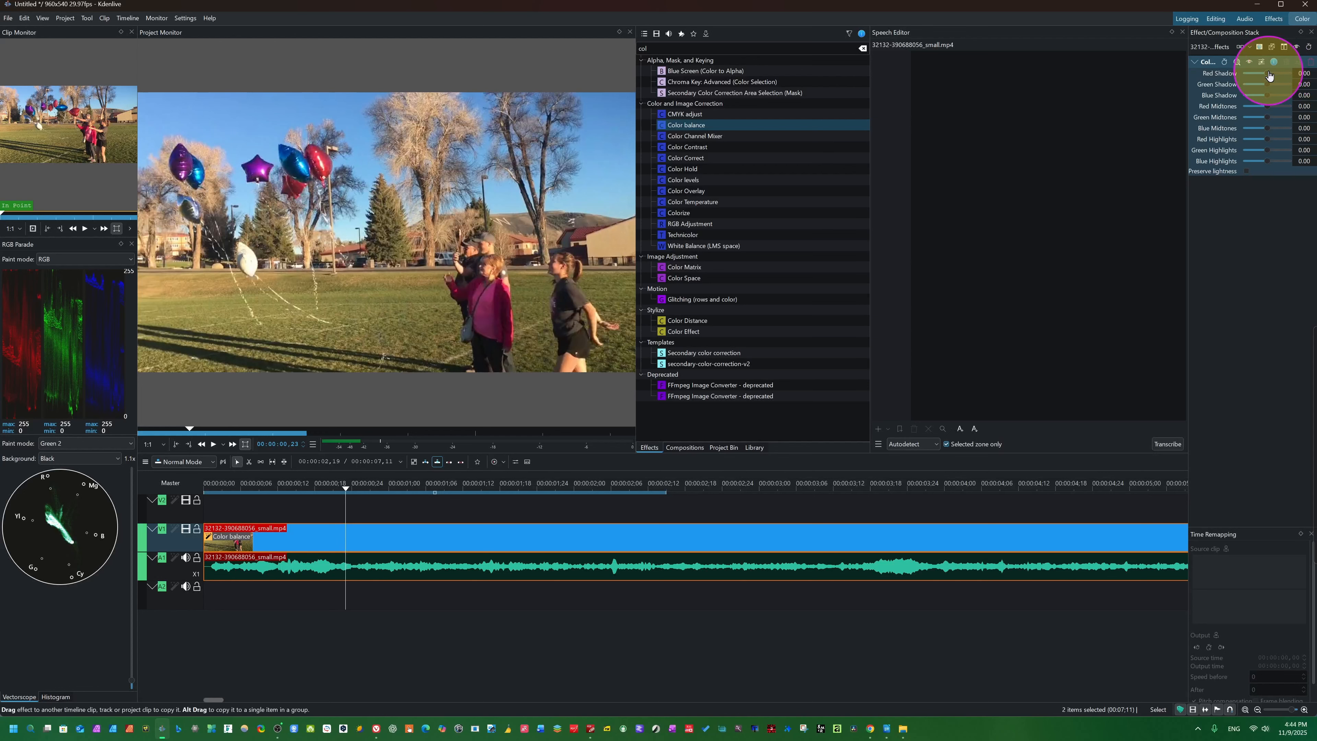
- Set the Color balance shadows on the clip to red 0.11, green 0.11 and blue 0.18
click(1269, 72)
mouse_move(1268, 73)
mouse_down()
mouse_move(1283, 74)
mouse_move(1271, 76)
mouse_up()
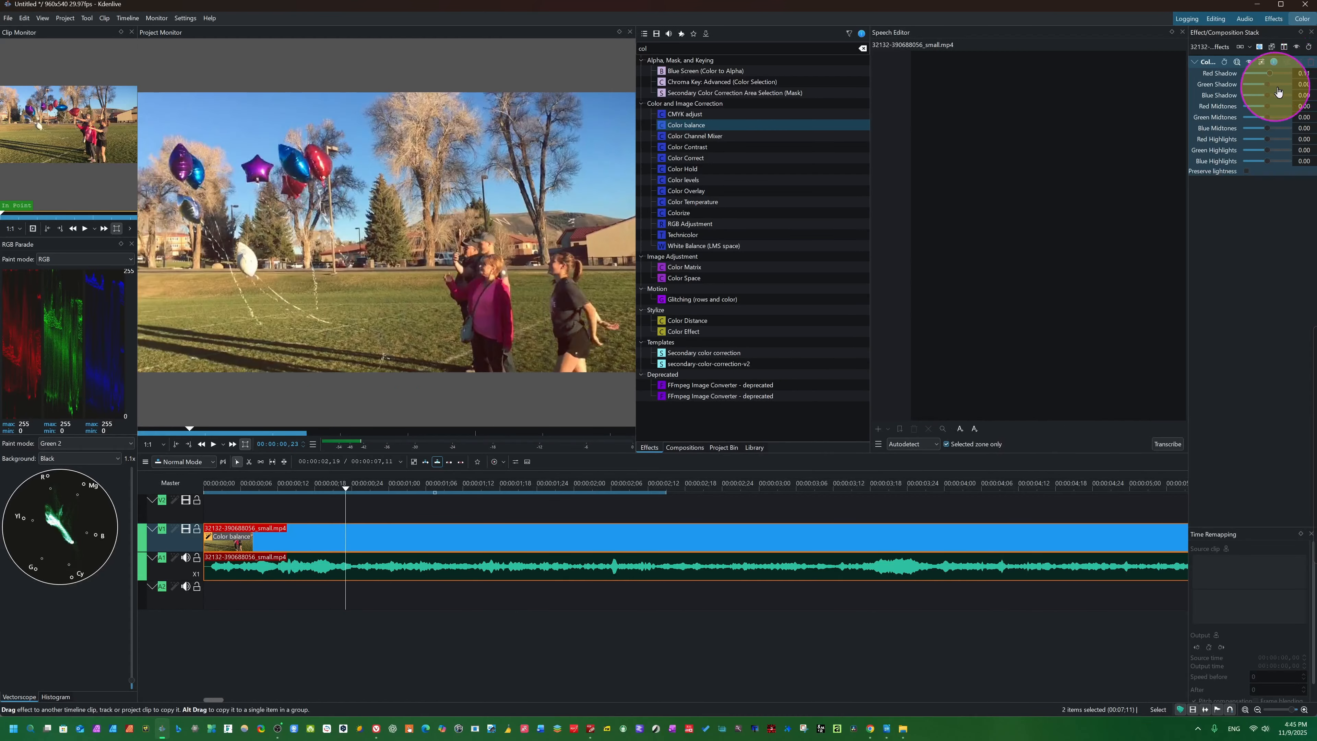
click(1271, 89)
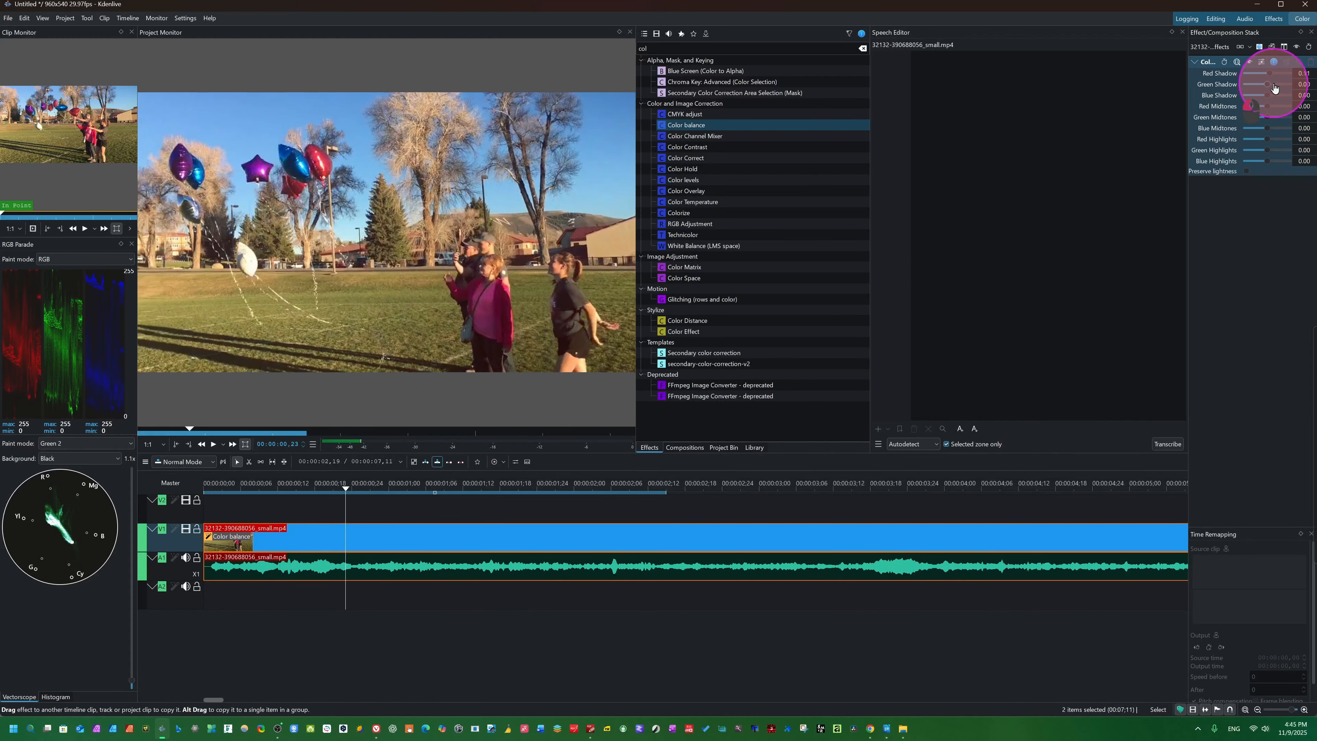
drag(1275, 87, 1271, 91)
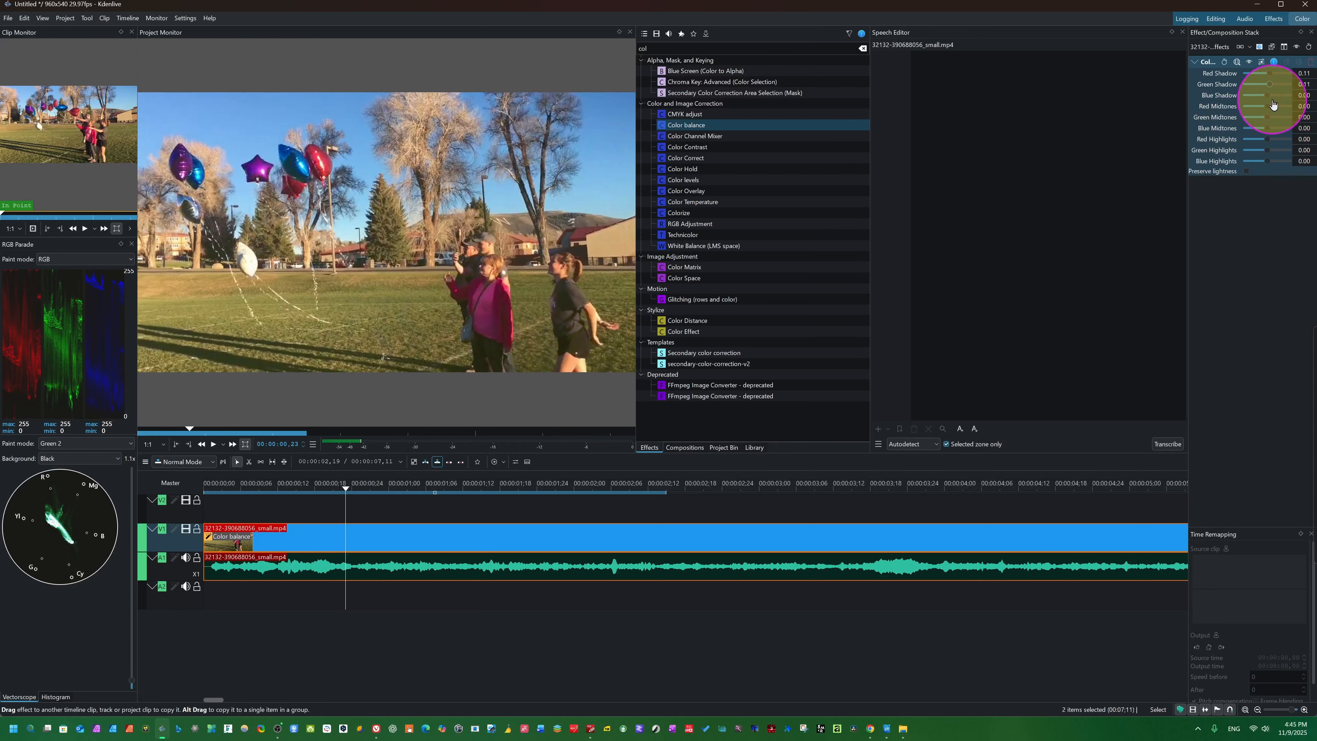
drag(1271, 97, 1265, 99)
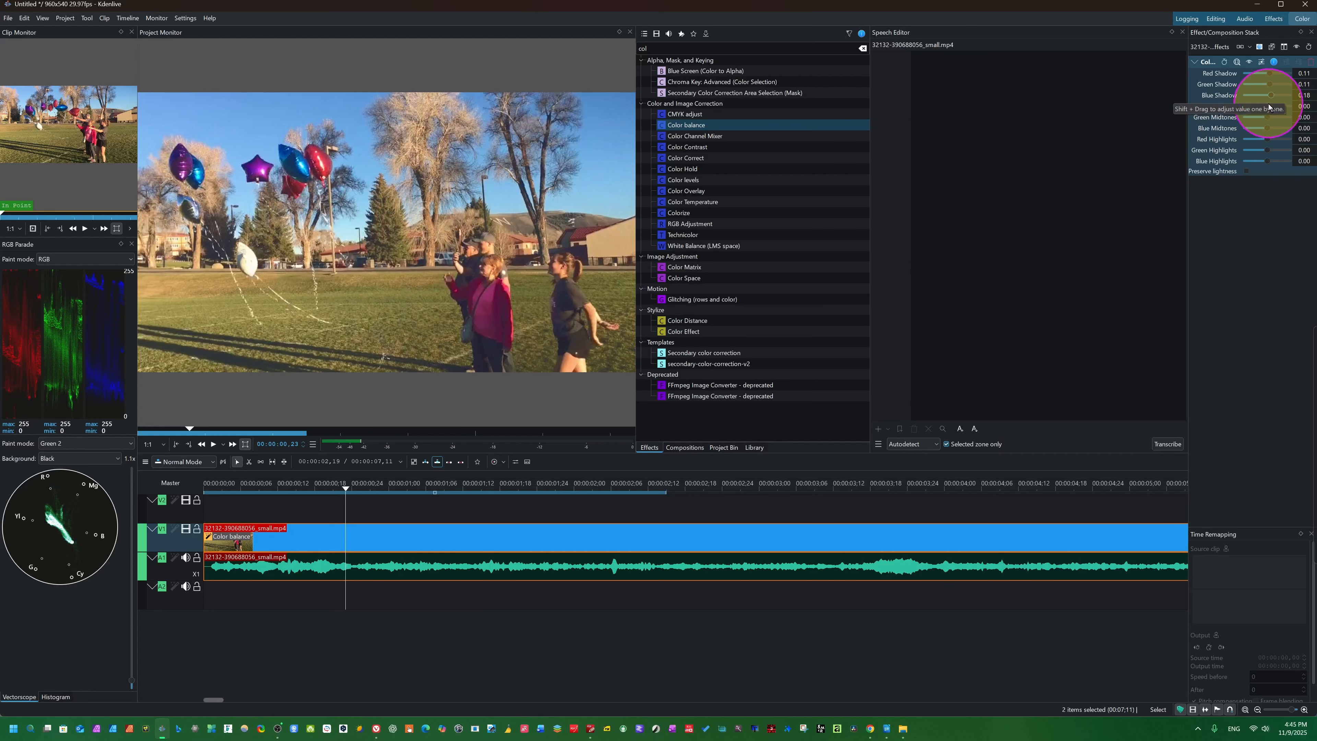
- Set the Color balance midtones to red 0.18, green 0.20 and blue 0.11, and the red highlights to 0.04
click(1270, 108)
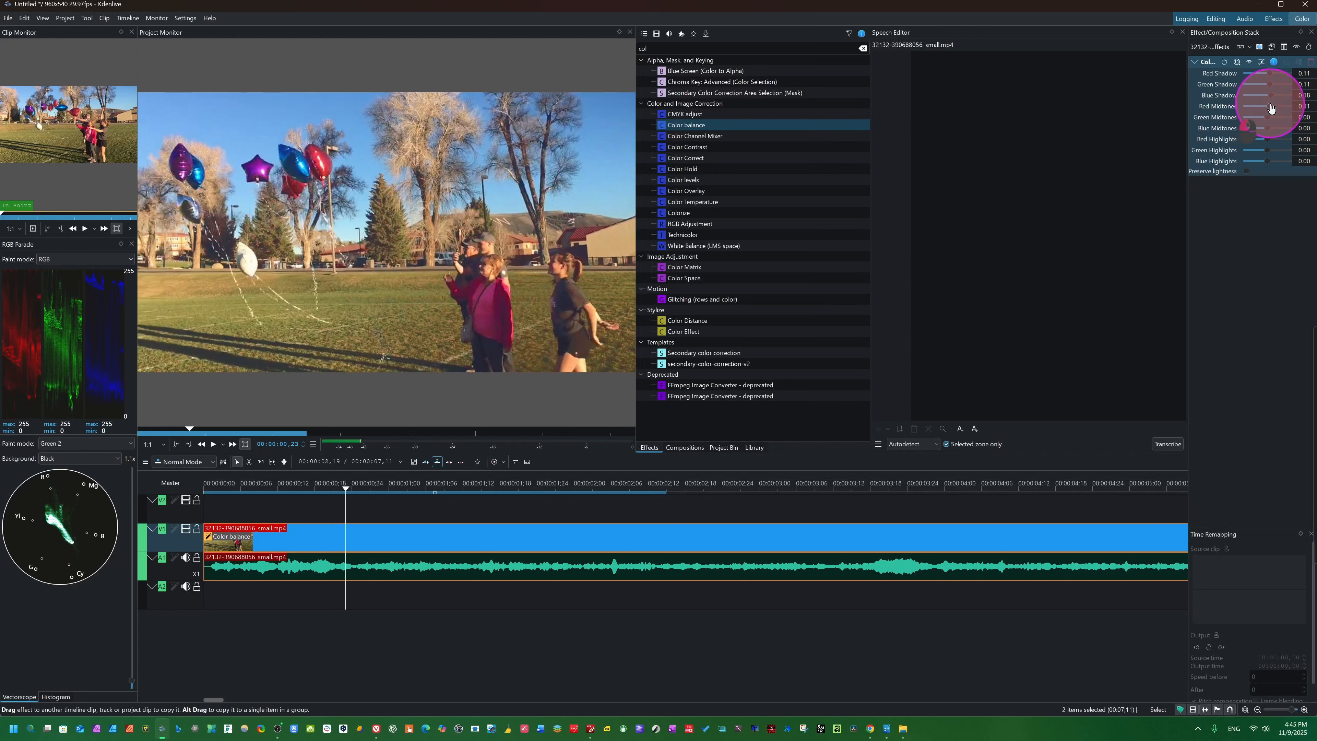
drag(1270, 108, 1265, 108)
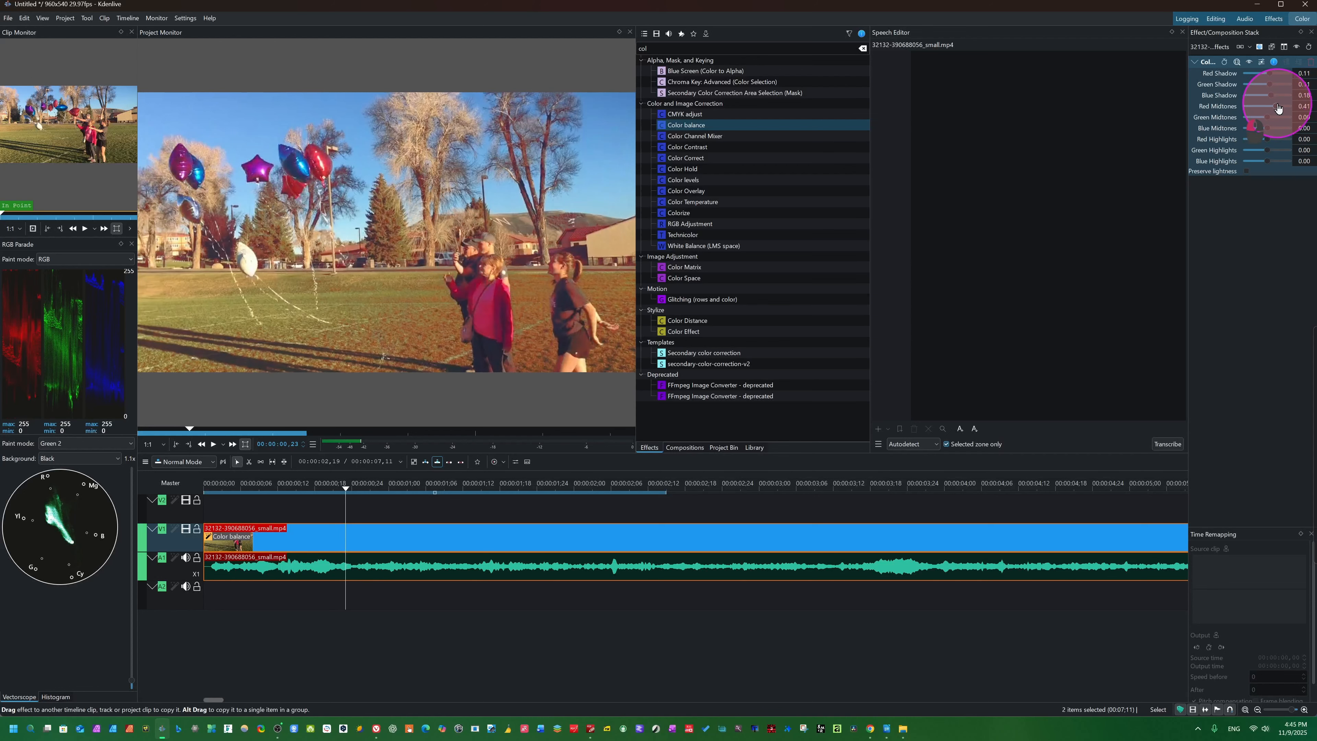
mouse_move(1277, 108)
mouse_down()
mouse_move(1258, 114)
mouse_move(1273, 115)
mouse_up()
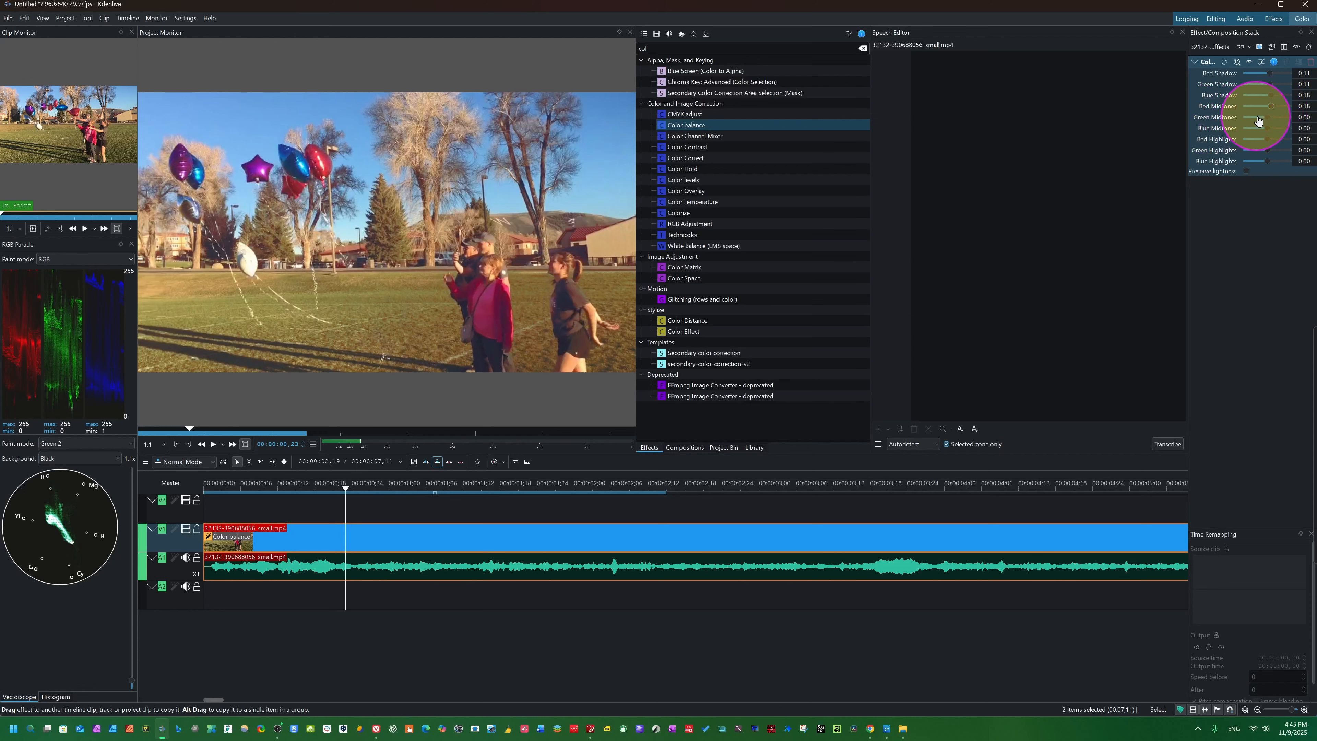
drag(1268, 117, 1273, 116)
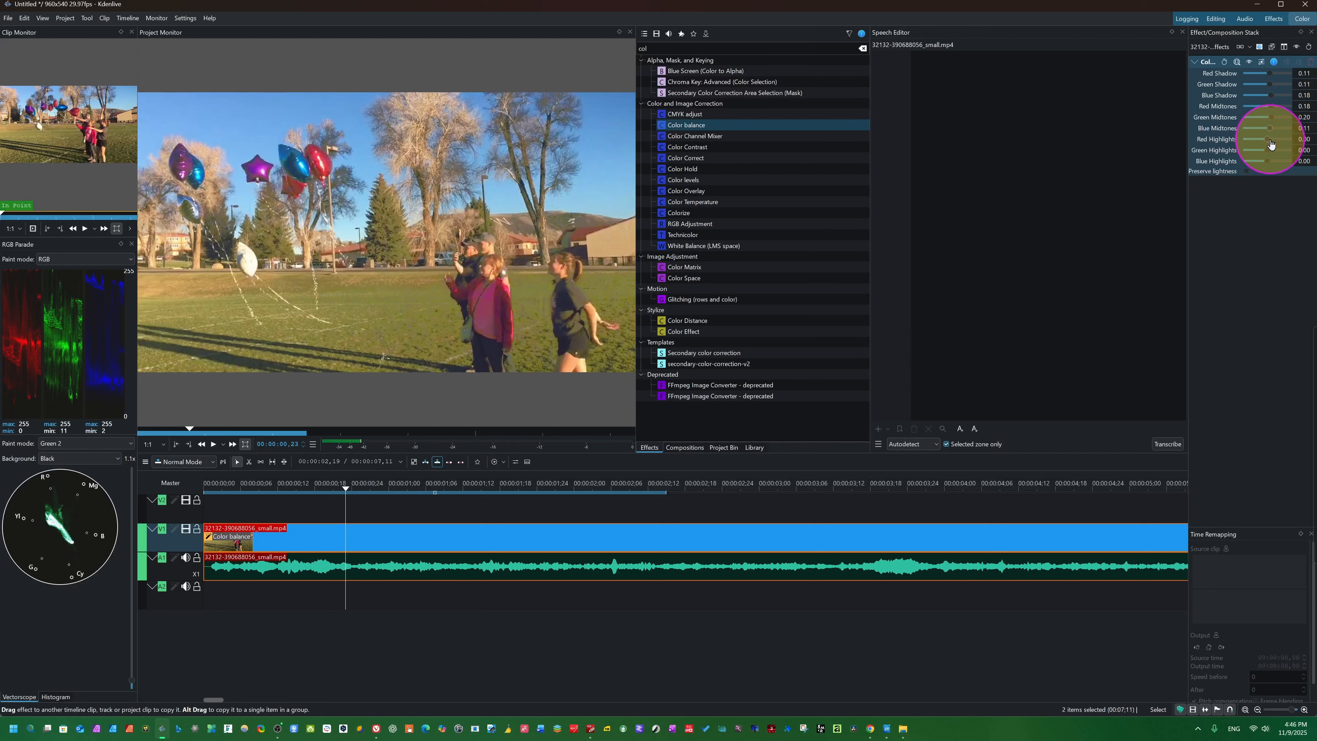
drag(1268, 144, 1267, 143)
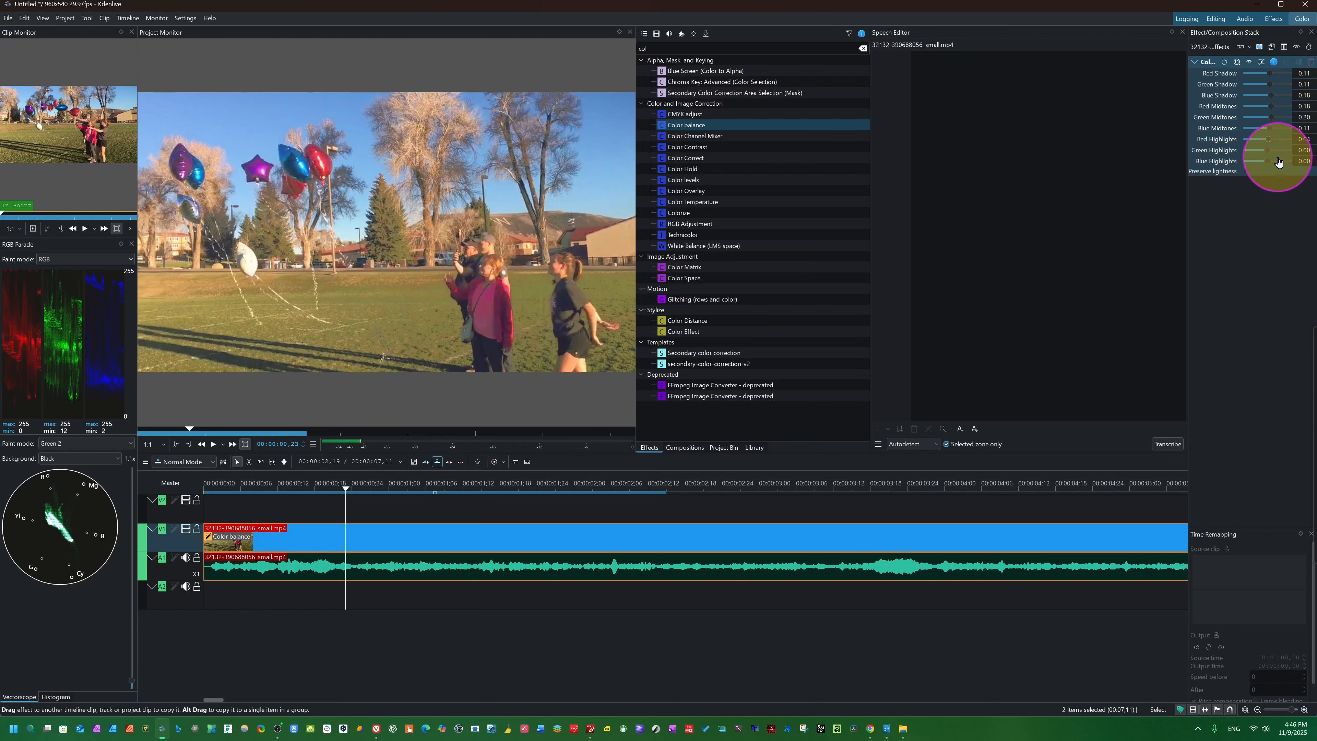
- Toggle Preserve lightness on and off repeatedly to compare the picture, leaving it off
click(1246, 171)
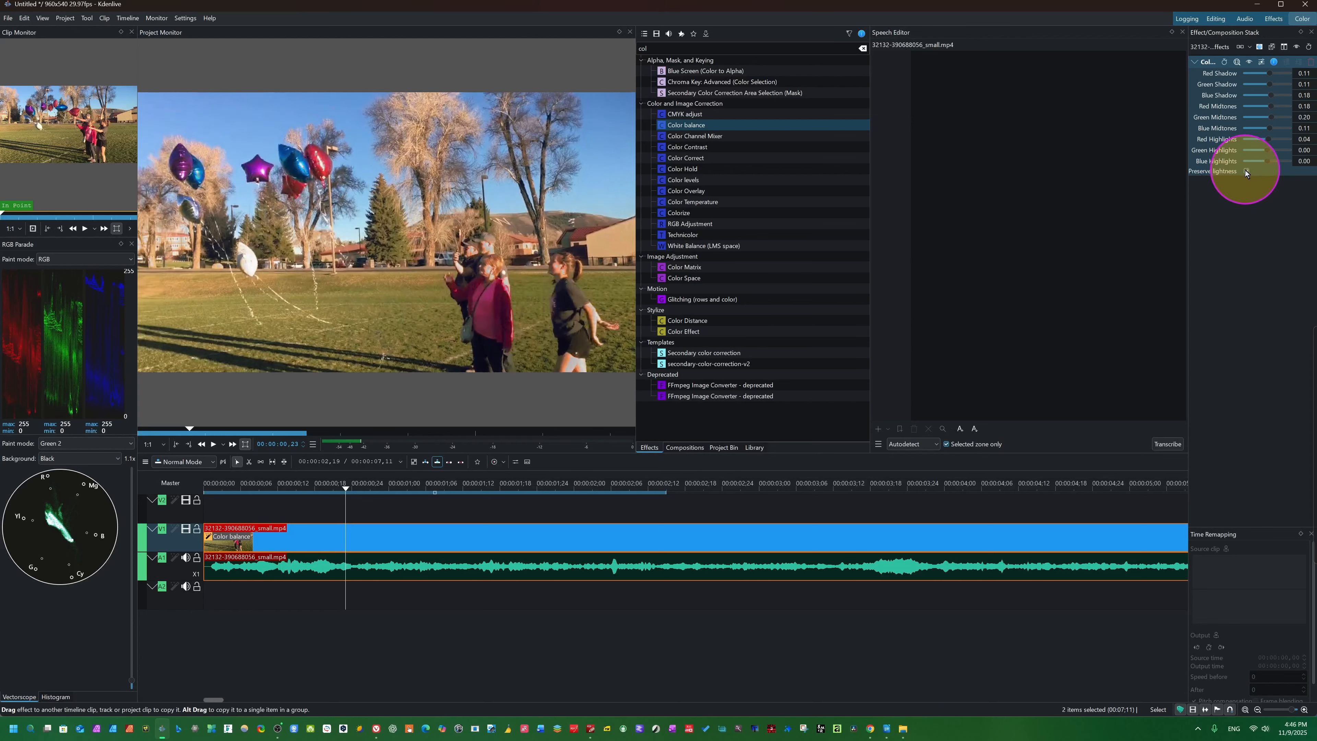
click(1247, 171)
click(1246, 171)
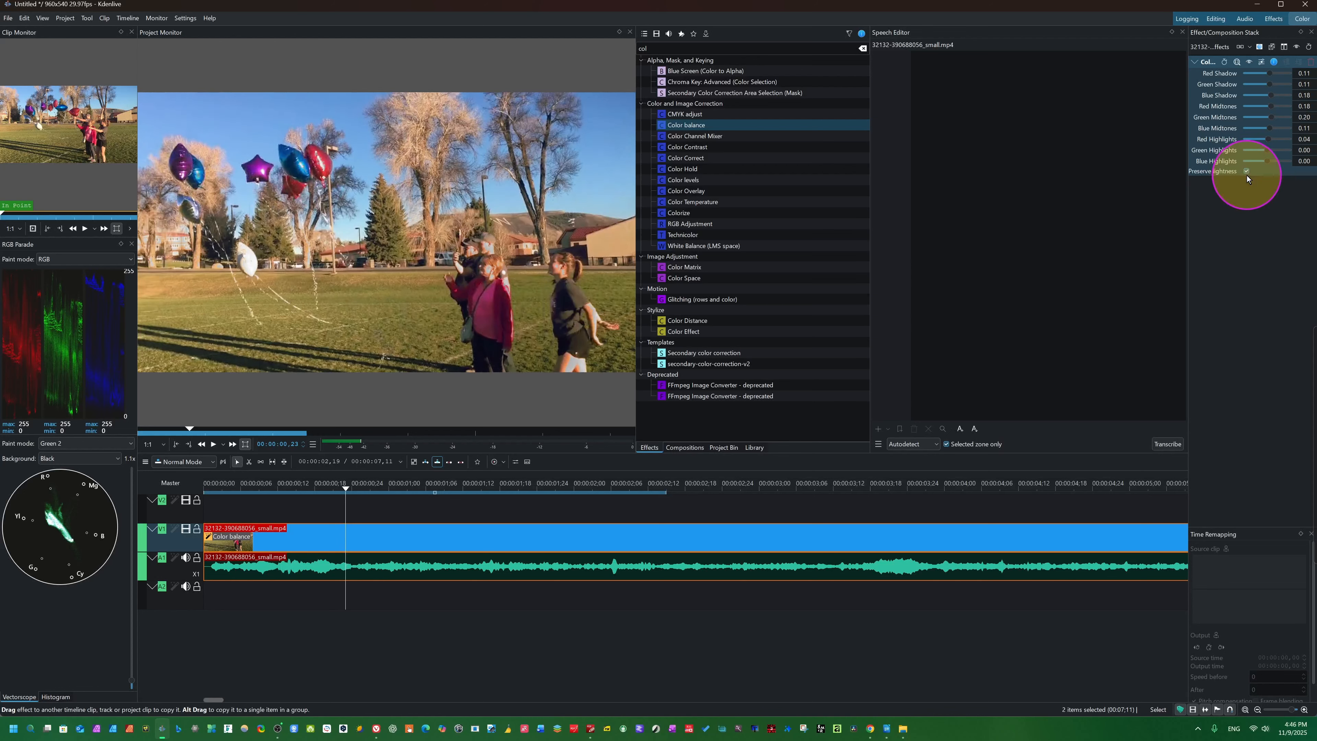
click(1247, 171)
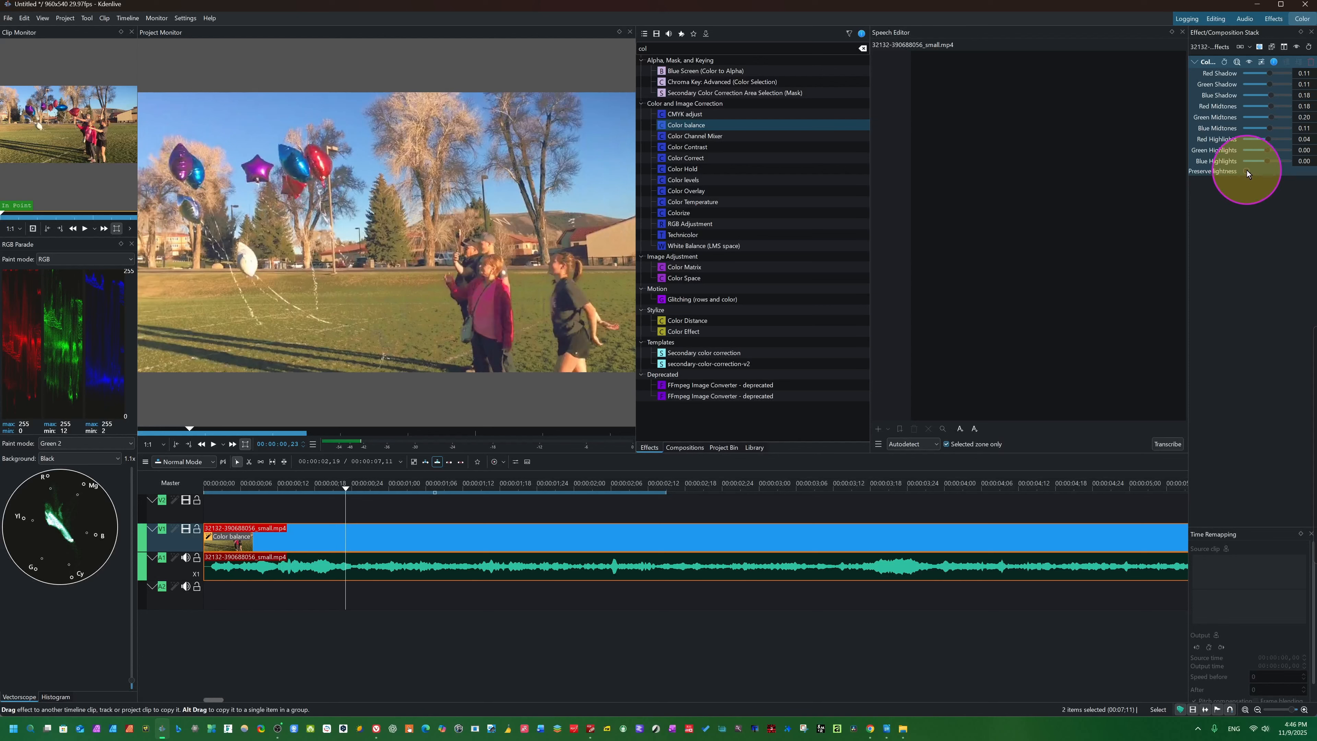
click(1247, 171)
click(1247, 171)
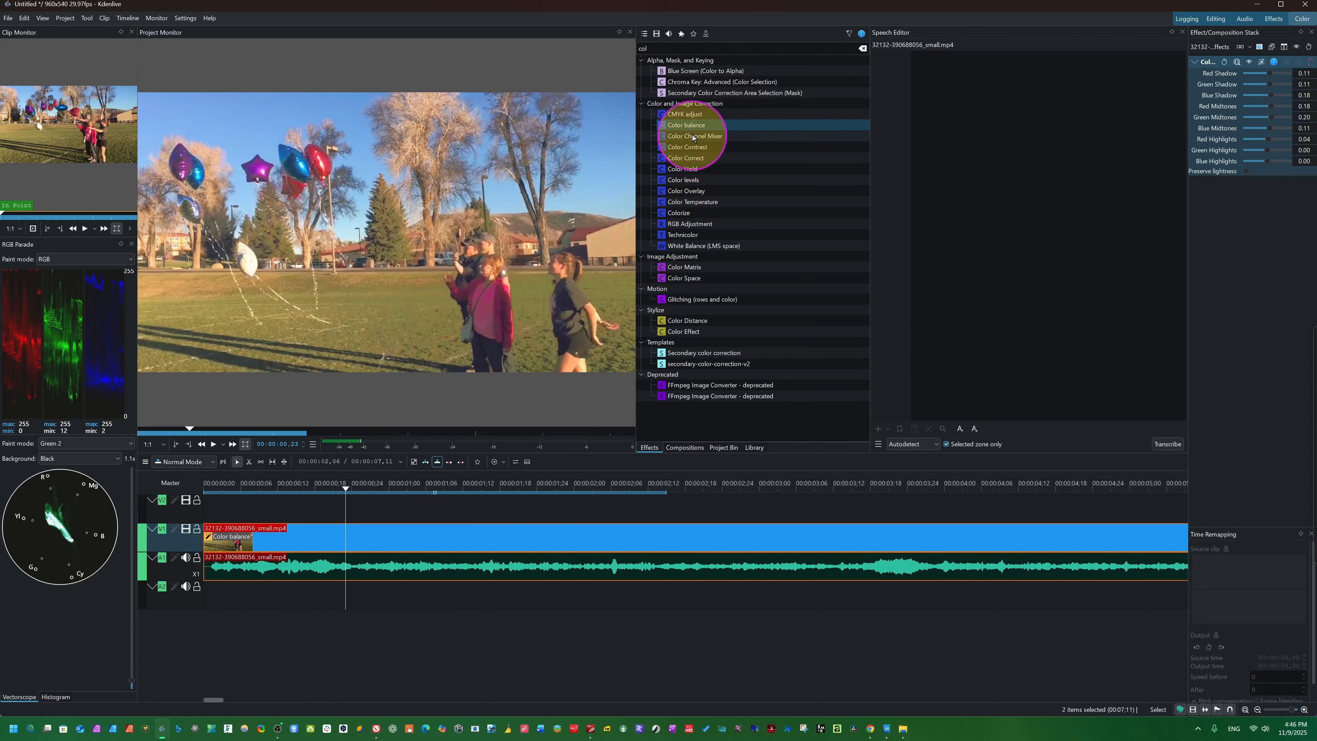
- Add the Color Correct effect to the same clip on track V1, after Color balance
click(682, 125)
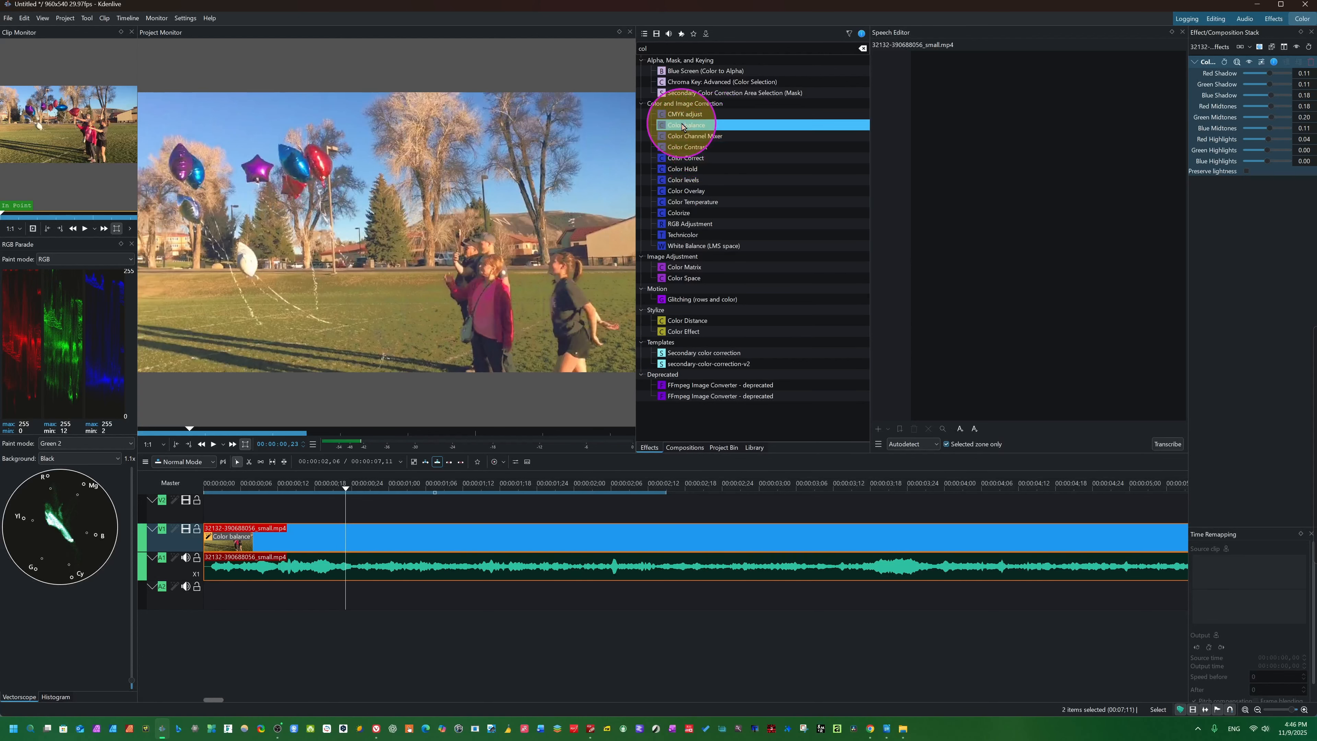
click(690, 147)
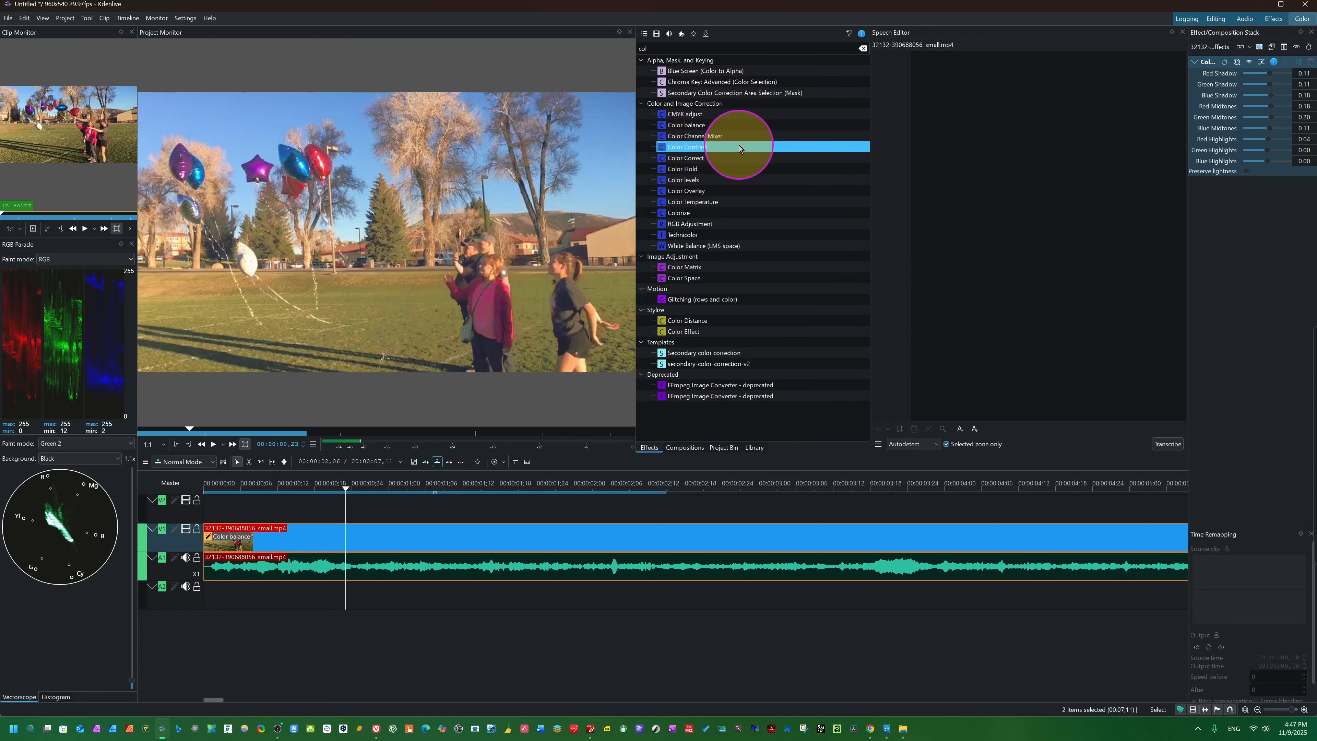
click(704, 157)
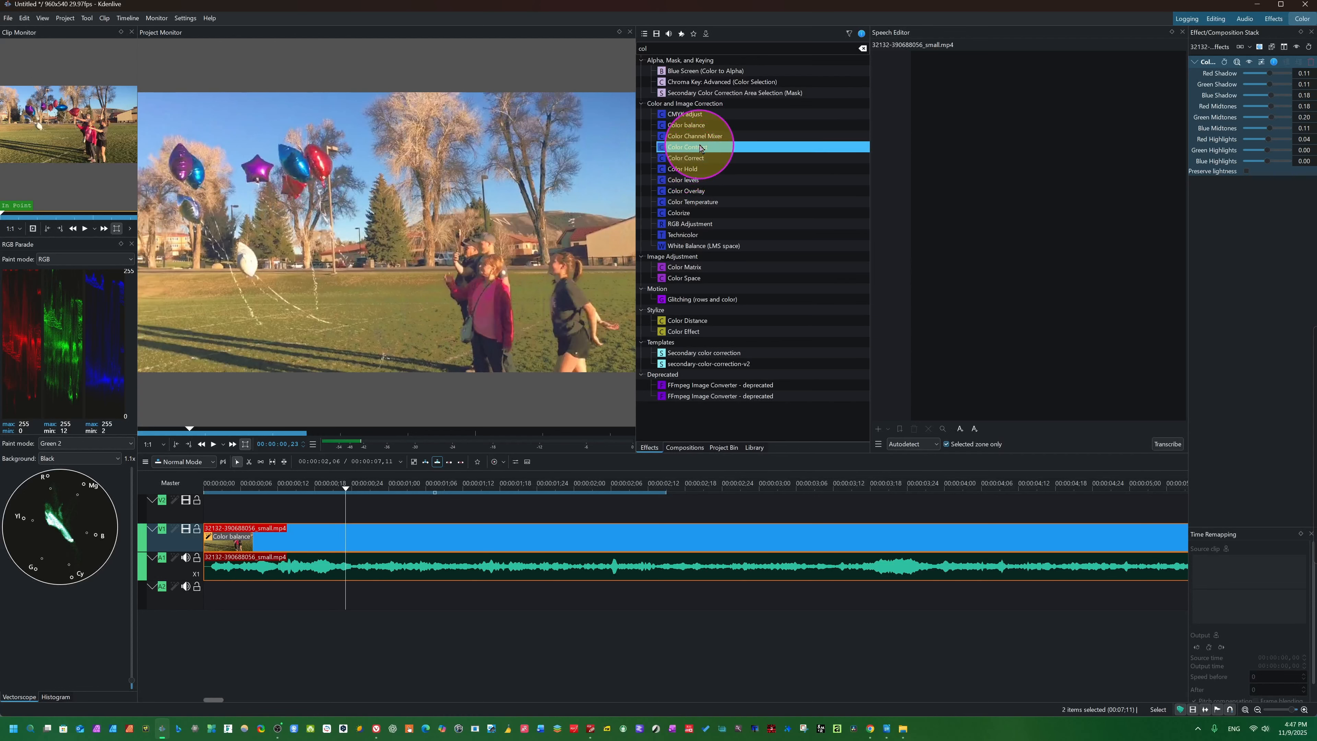
drag(707, 155, 306, 544)
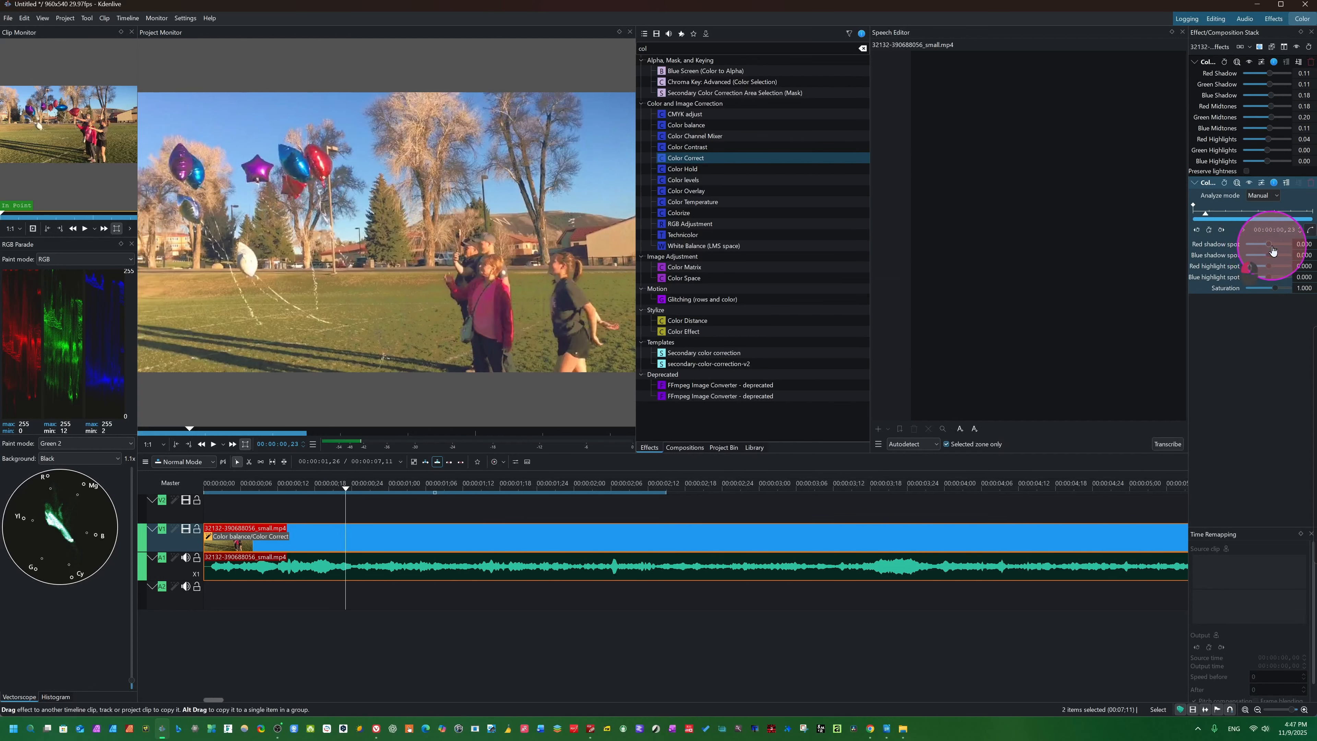
- In Color Correct, set red shadow spot to 0.134, blue shadow spot to -0.254, red highlight spot to -0.164 and saturation to 1.119
drag(1272, 250, 1279, 287)
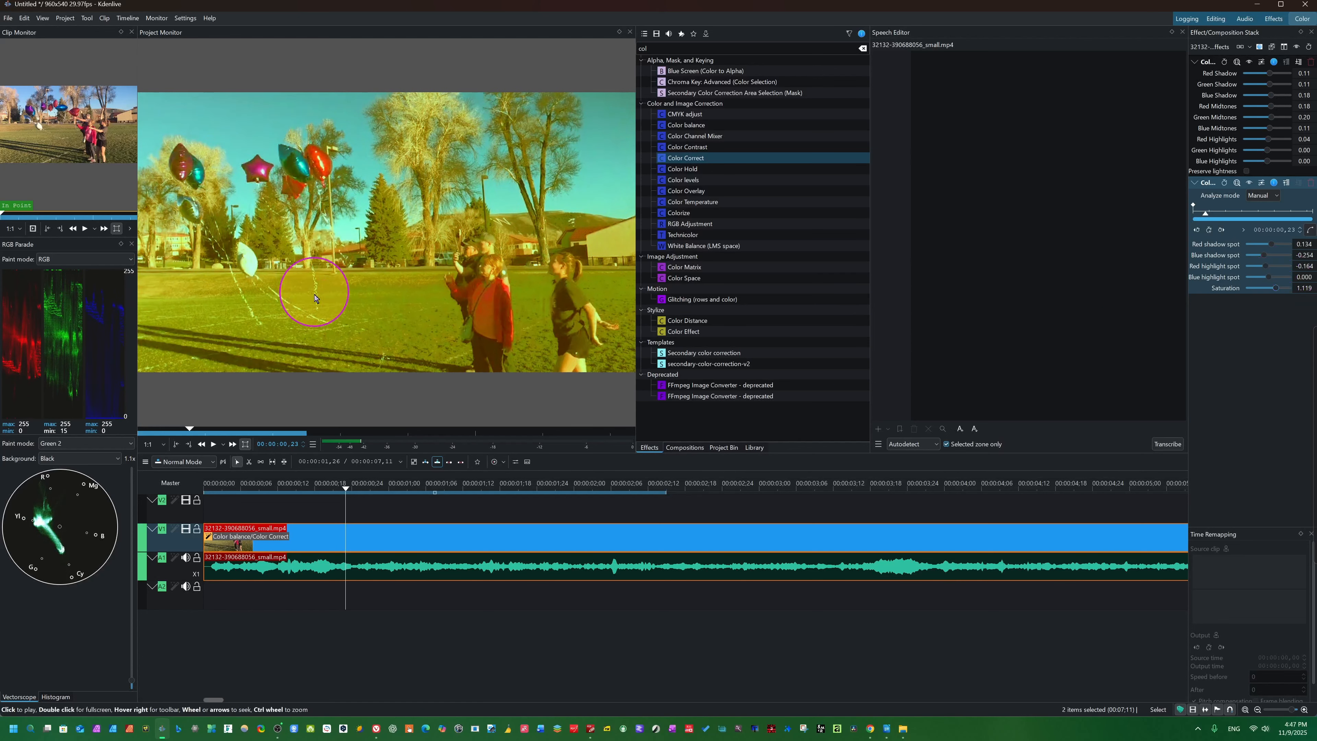